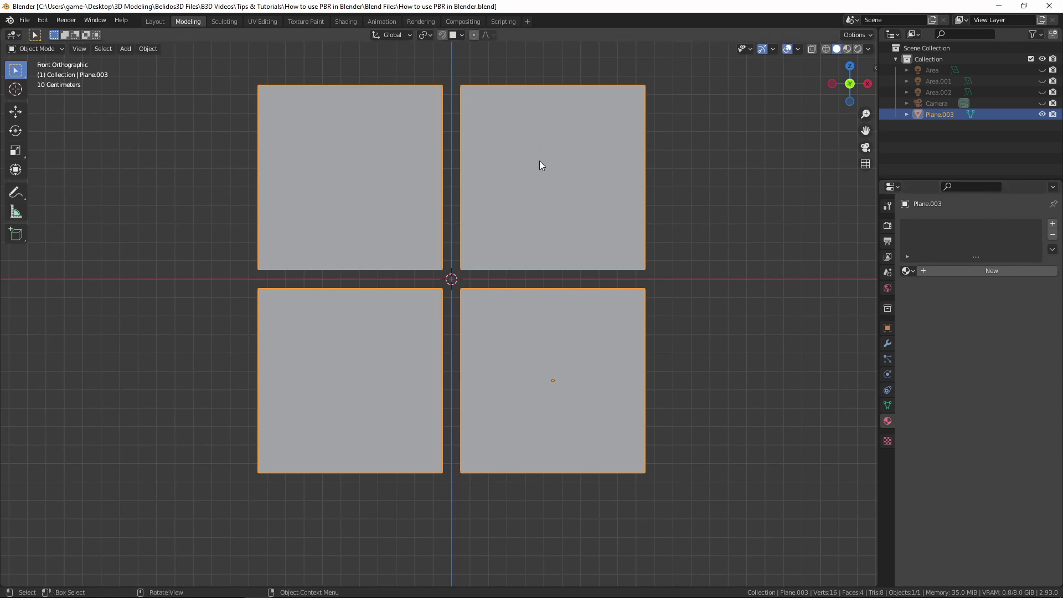
# Create a new material on Plane.003 with a default Principled BSDF surface
pyautogui.click(974, 272)
pyautogui.scroll(-5, 978, 323)
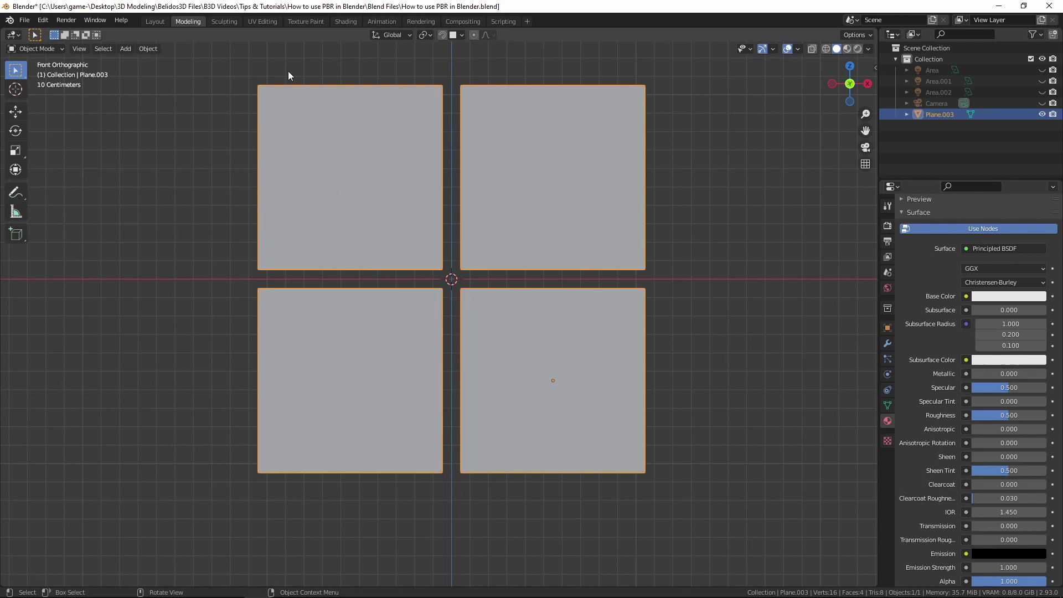
# In the Shading workspace, enlarge the node editor and move Material Output right of the Principled BSDF
pyautogui.click(344, 22)
pyautogui.scroll(3, 663, 222)
pyautogui.moveTo(681, 347); pyautogui.dragTo(681, 205)
pyautogui.moveTo(596, 315); pyautogui.dragTo(570, 264, button='middle')
pyautogui.click(498, 266)
pyautogui.moveTo(636, 264); pyautogui.dragTo(768, 272)
# Add an Image Texture node loaded with the BaseColor image from Textures/MetRough
pyautogui.hotkey('shift', 'a')
pyautogui.click(291, 348)
pyautogui.write('image')
pyautogui.click(316, 368)
pyautogui.click(300, 285)
pyautogui.click(342, 311)
pyautogui.click(410, 151)
pyautogui.doubleClick(410, 216)
pyautogui.doubleClick(452, 204)
pyautogui.click(454, 204)
pyautogui.click(722, 460)
# Enable Material Preview and link the image's Color output to Base Color
pyautogui.click(848, 49)
pyautogui.keyDown('shift'); pyautogui.moveTo(692, 122); pyautogui.dragTo(611, 138, button='middle'); pyautogui.keyUp('shift')
pyautogui.moveTo(376, 284); pyautogui.dragTo(326, 282)
pyautogui.moveTo(448, 304); pyautogui.dragTo(462, 314)
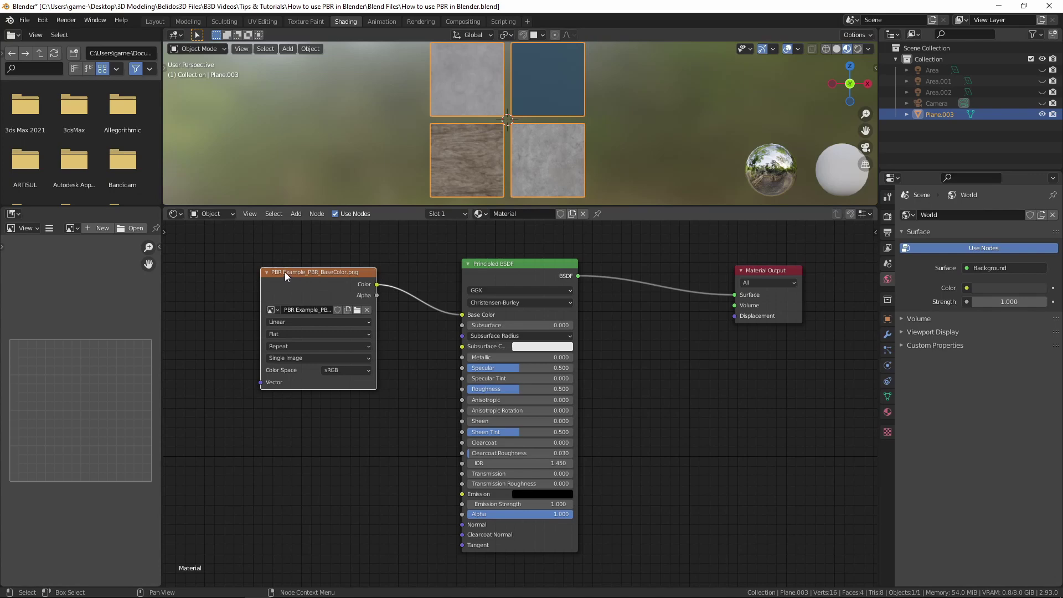
# Delete the base colour Image Texture node so the planes turn plain white
pyautogui.press('x')
pyautogui.scroll(-2, 297, 309)
pyautogui.click(44, 23)
pyautogui.click(87, 178)
pyautogui.moveTo(192, 28); pyautogui.dragTo(536, 116)
pyautogui.click(656, 148)
pyautogui.write('node')
pyautogui.click(700, 114)
pyautogui.click(520, 302)
# Try Node Wrangler's Ctrl+T texture setup, then delete the auto-added nodes
pyautogui.hotkey('ctrl', 't')
pyautogui.moveTo(276, 370); pyautogui.dragTo(222, 296)
pyautogui.press('Delete')
# Drag BaseColor.png from the MetRough folder in Explorer into the node editor
pyautogui.hotkey('alt', 'Tab')
pyautogui.doubleClick(643, 187)
pyautogui.moveTo(636, 180); pyautogui.dragTo(316, 336)
# Replace the BaseColor node with a Principled Texture Setup of the four MetRough images
pyautogui.click(328, 303)
pyautogui.press('x')
pyautogui.click(500, 306)
pyautogui.hotkey('ctrl', 'shift', 't')
pyautogui.click(410, 151)
pyautogui.doubleClick(411, 214)
pyautogui.doubleClick(411, 184)
pyautogui.click(475, 226)
pyautogui.keyDown('shift'); pyautogui.click(446, 193); pyautogui.keyUp('shift')
pyautogui.click(695, 464)
# Unhide the lights and camera and view the planes from an angle in Rendered shading
pyautogui.scroll(-2, 281, 404)
pyautogui.scroll(3, 503, 445)
pyautogui.scroll(3, 346, 364)
pyautogui.scroll(-1, 497, 324)
pyautogui.moveTo(1041, 70); pyautogui.dragTo(1041, 103)
pyautogui.click(857, 49)
pyautogui.moveTo(453, 141); pyautogui.dragTo(501, 111, button='middle')
pyautogui.moveTo(517, 97); pyautogui.dragTo(535, 115, button='middle')
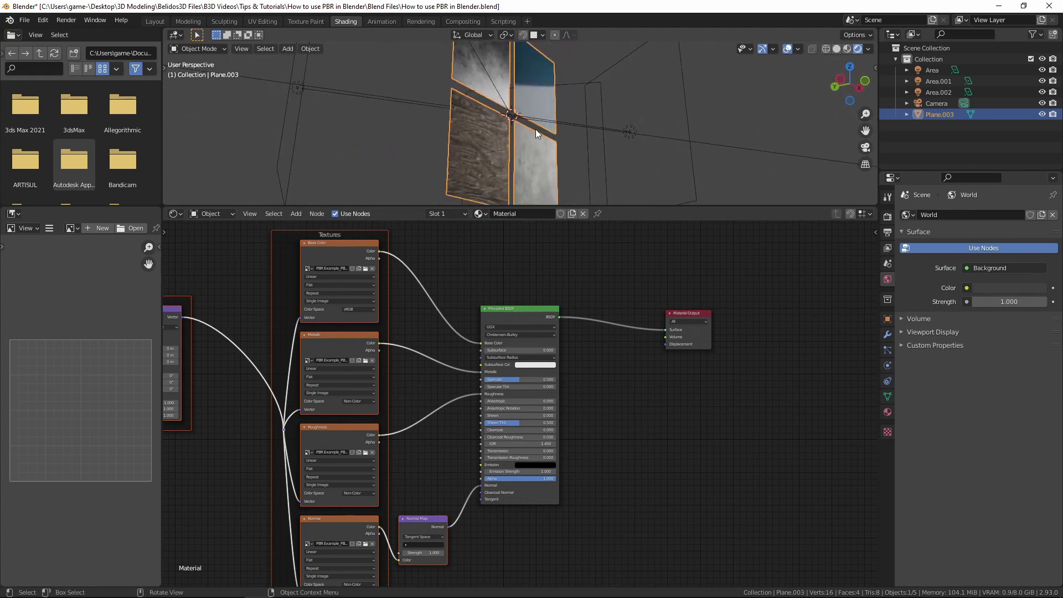
pyautogui.scroll(-2, 638, 400)
pyautogui.scroll(2, 629, 423)
pyautogui.moveTo(628, 513); pyautogui.dragTo(531, 388, button='middle')
pyautogui.keyDown('shift'); pyautogui.scroll(-10, 490, 506); pyautogui.keyUp('shift')
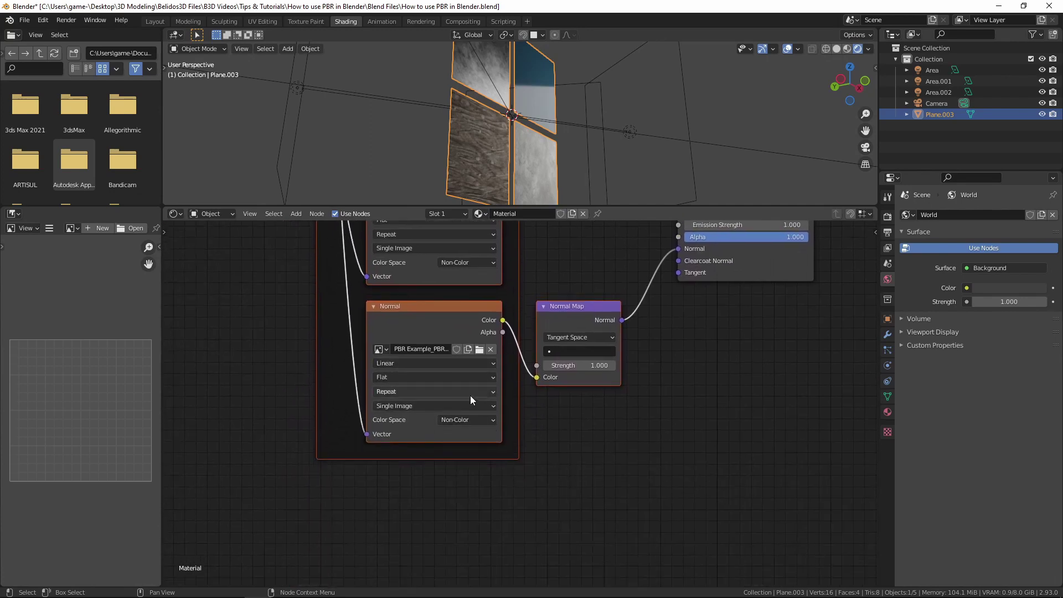